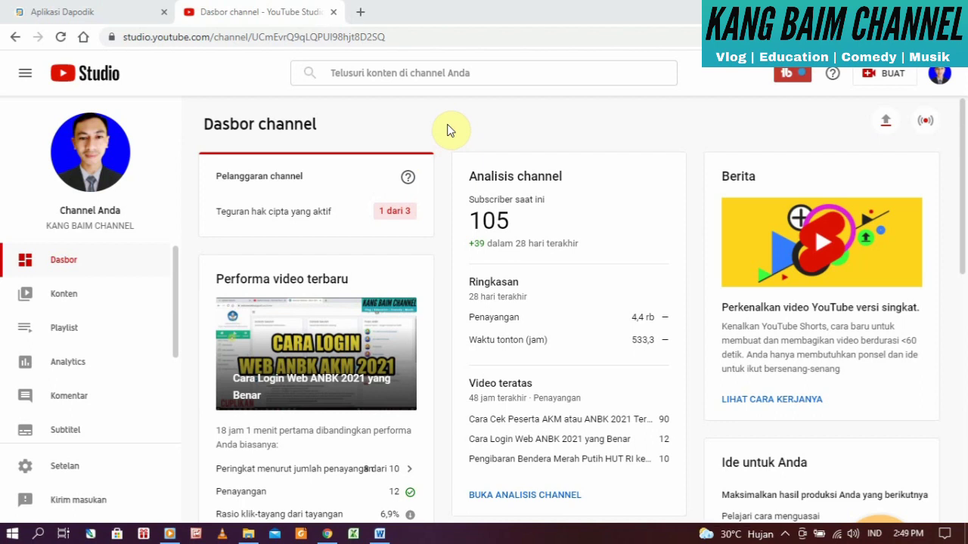
Step: Open the Asesmen Nasional site at anbk.kemdikbud.go.id/user/sekolah in a new browser tab
left_click(359, 12)
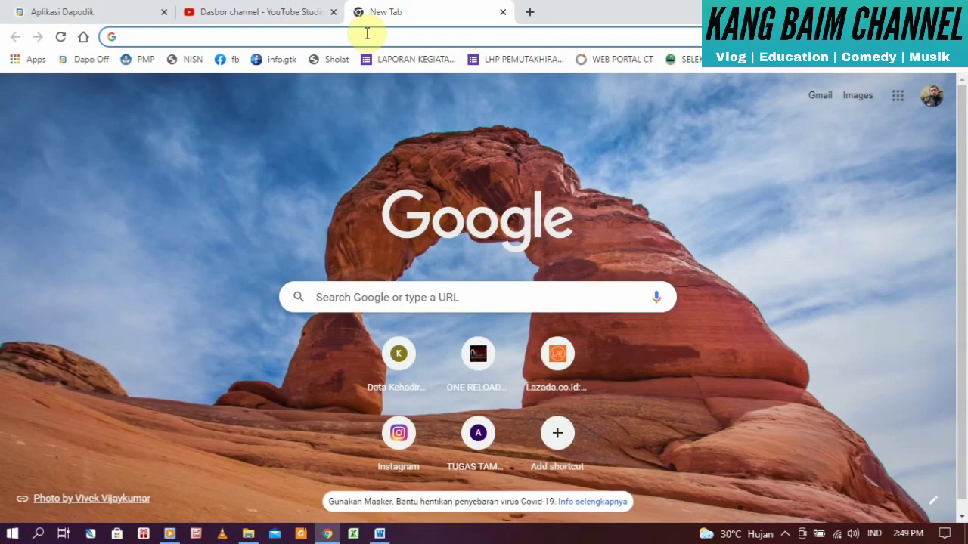
type("anbk.kemdikbud.go.id/user/sekolah")
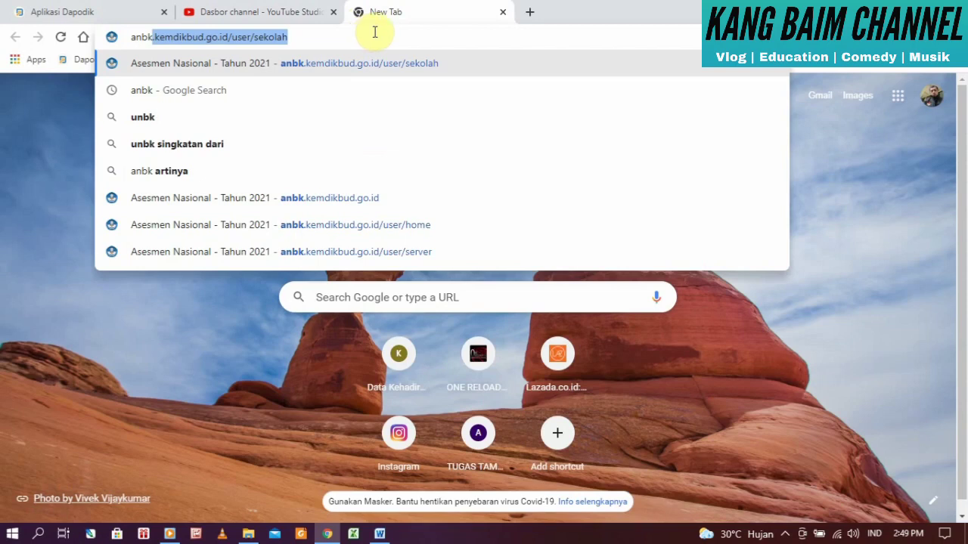
left_click(378, 64)
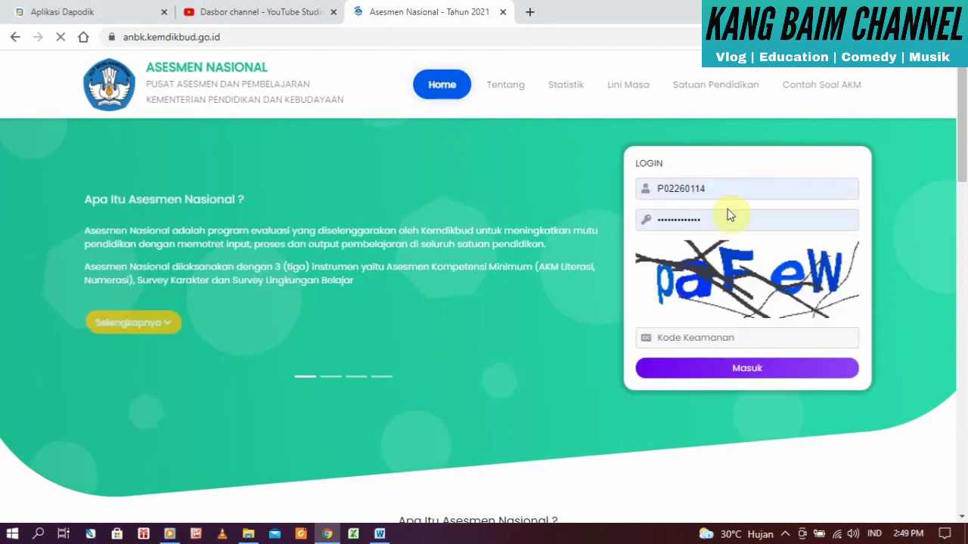
Step: Enter the security code from the captcha image and log in with the prefilled school account
left_click(688, 339)
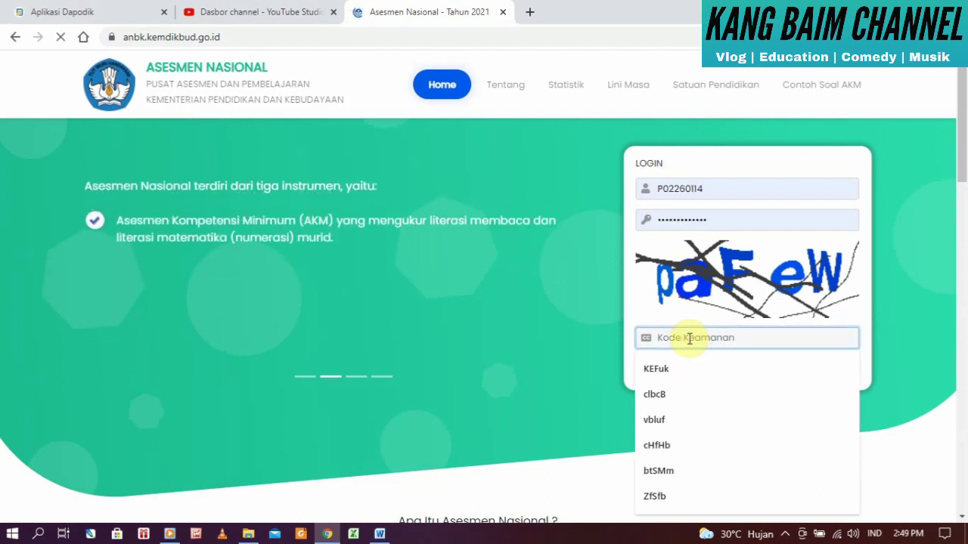
type("paF")
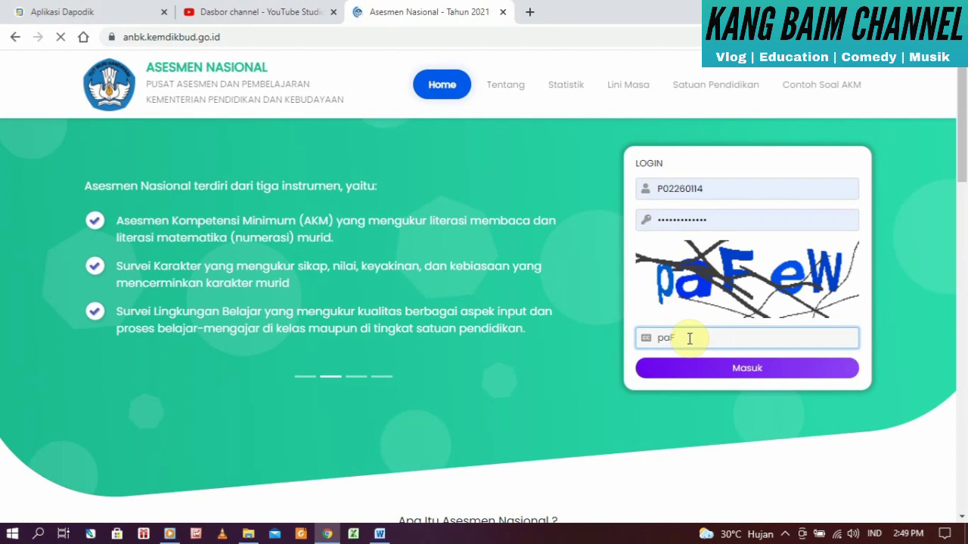
type("eW")
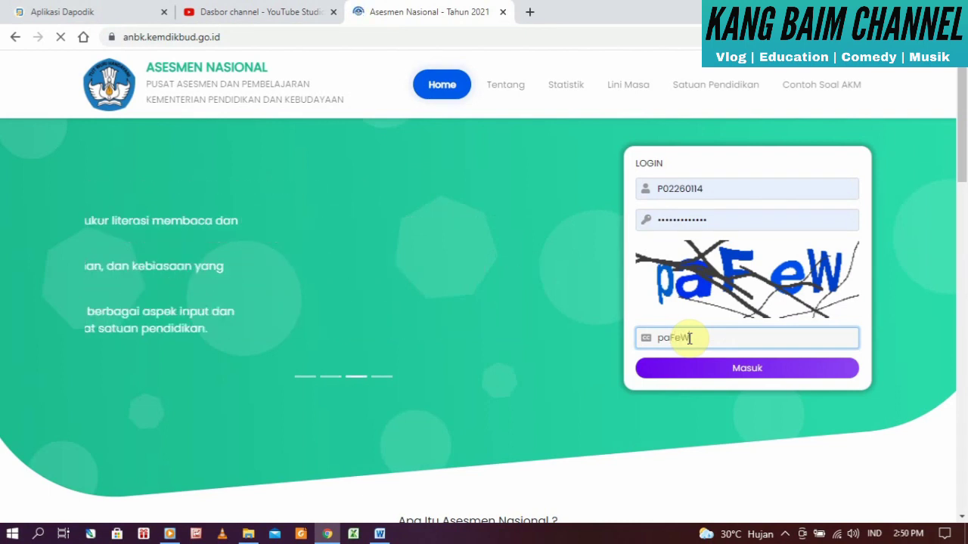
left_click(687, 370)
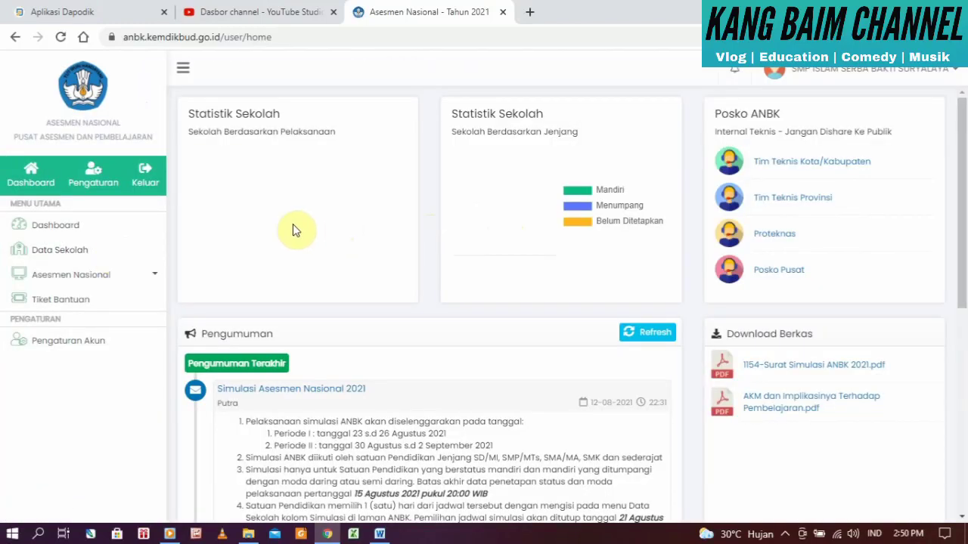
Step: Review the school's identity and technical team details in Data Sekolah, and look at the Asesmen Nasional options
left_click(89, 258)
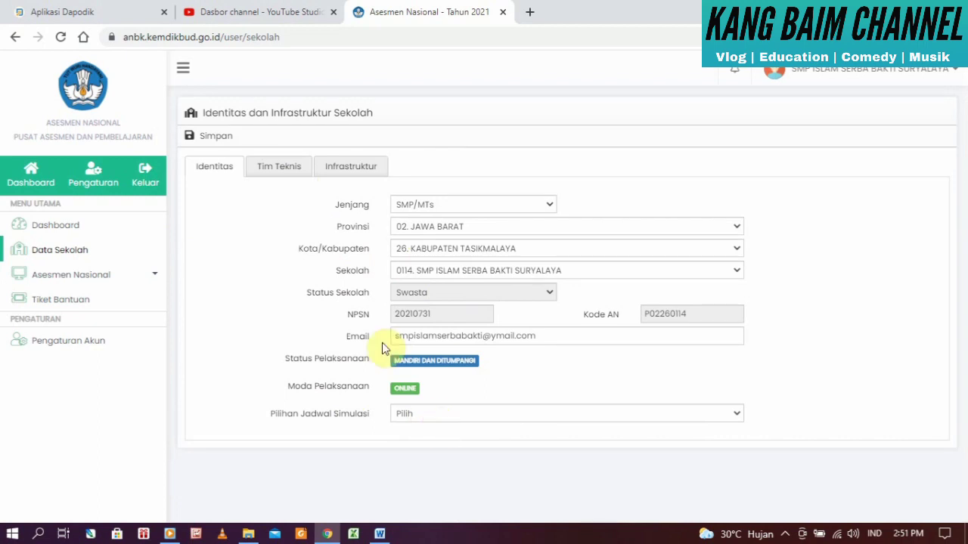
left_click(288, 173)
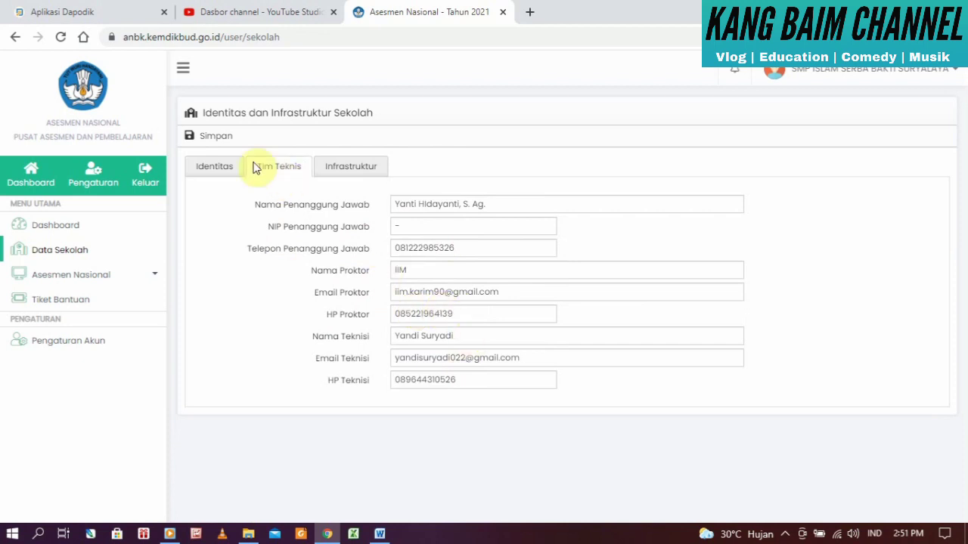
left_click(219, 167)
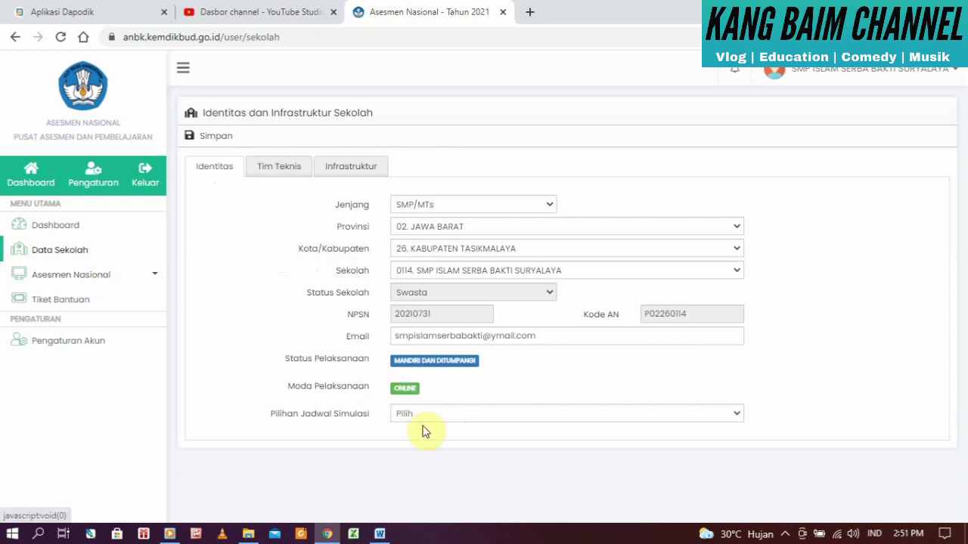
left_click(150, 279)
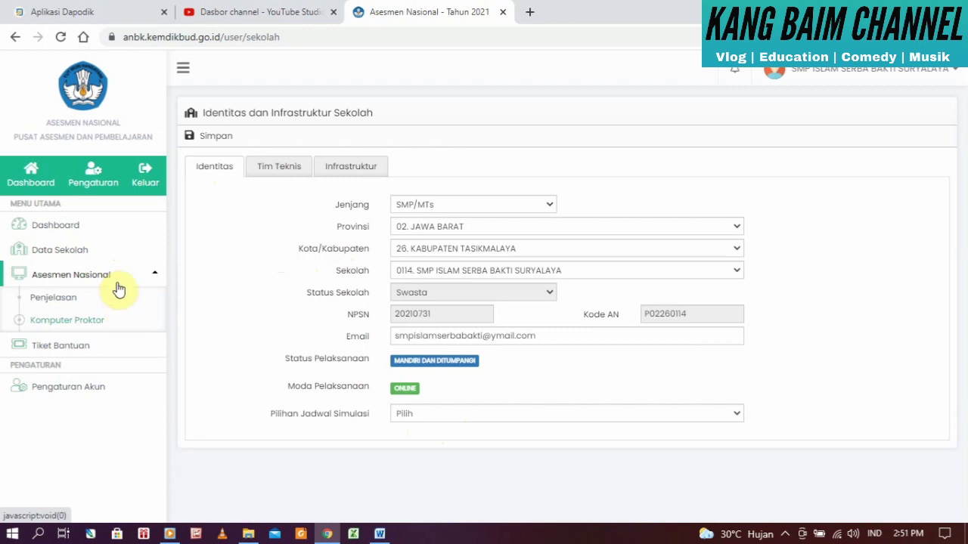
Step: Read the Simulasi Asesmen Nasional 2021 announcement on the dashboard for the simulation periods and rules
left_click(105, 230)
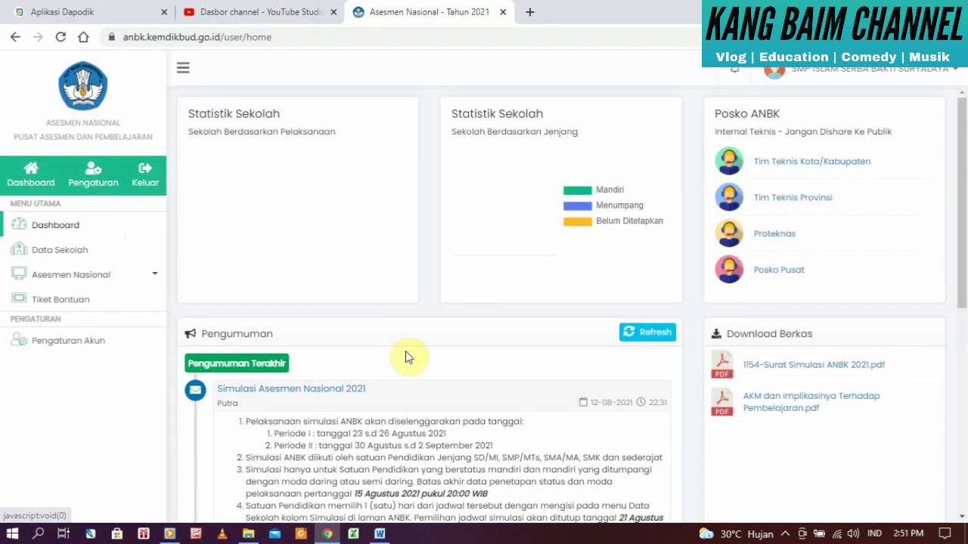
scroll(408, 354, "down", 2)
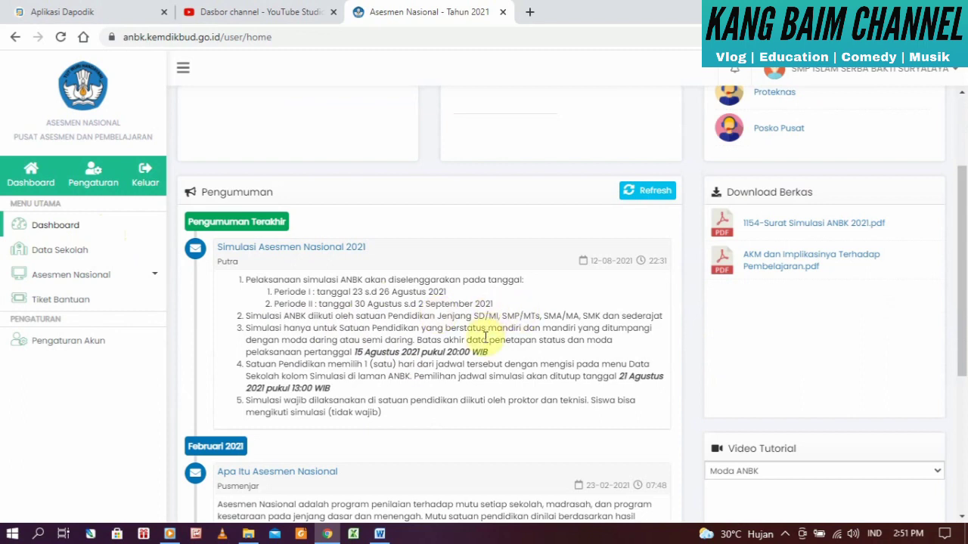
scroll(475, 294, "down", 1)
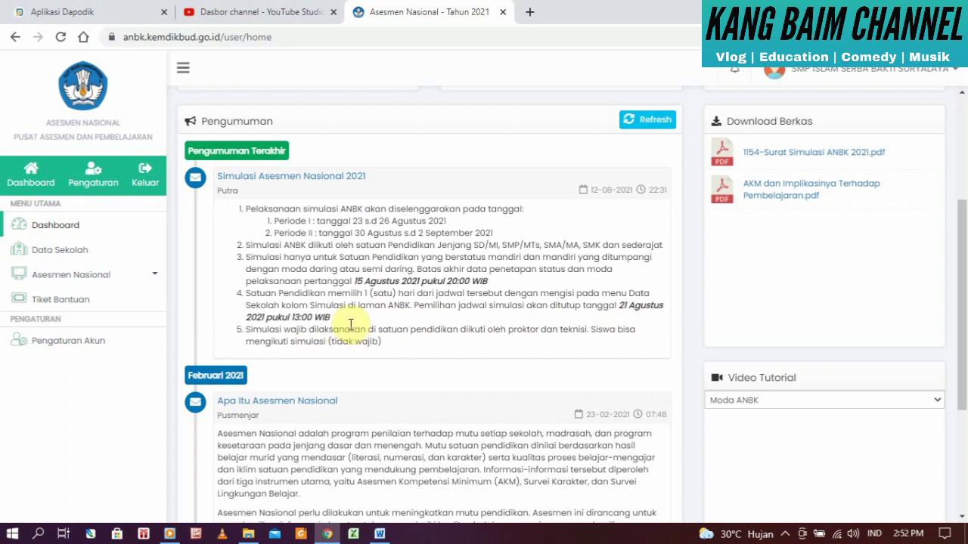
Step: Set Pilihan Jadwal Simulasi in the school data to Periode 1 - 24 Agustus 2021 and save it
left_click(94, 254)
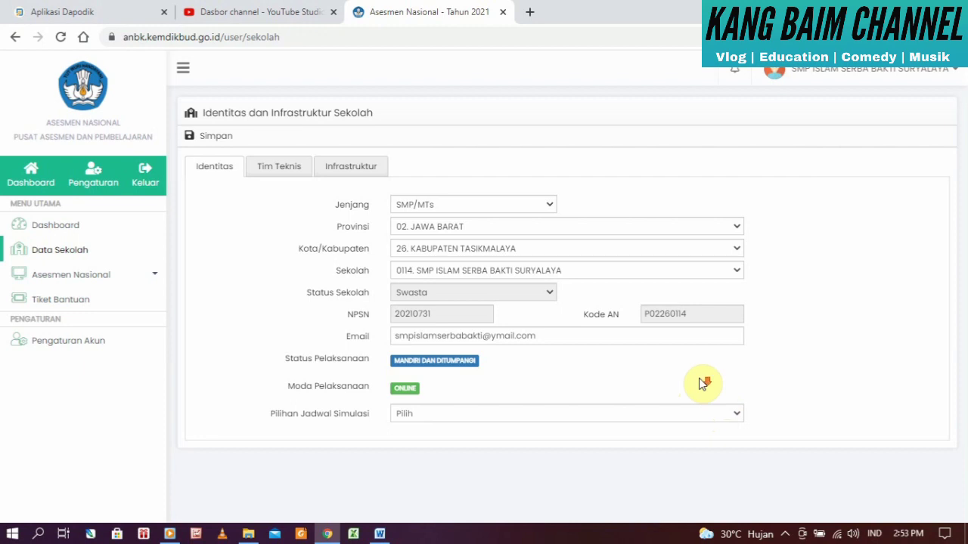
left_click(735, 416)
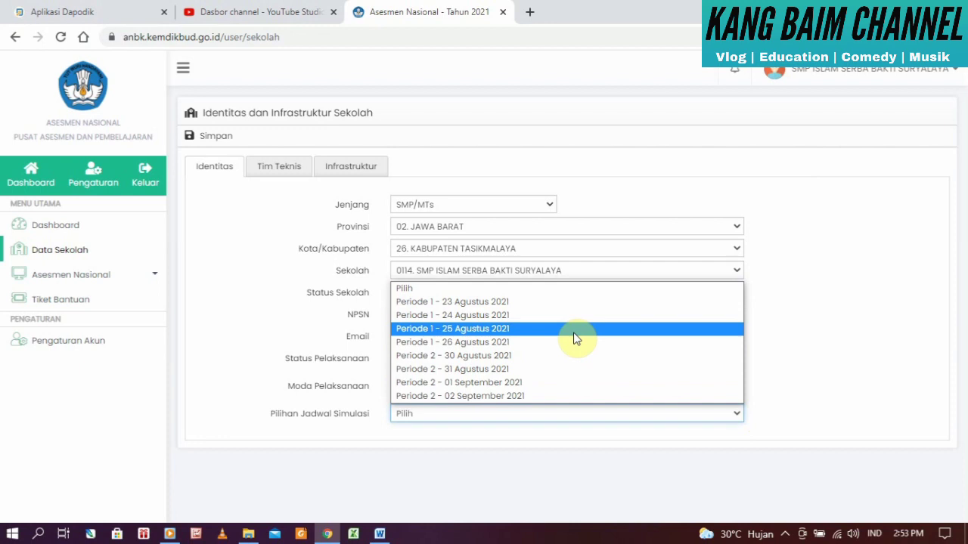
left_click(527, 324)
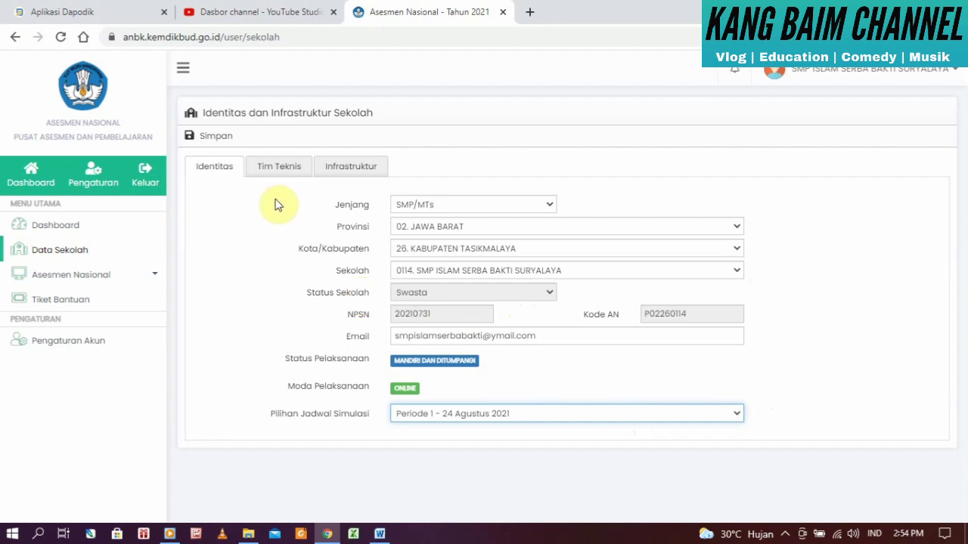
left_click(212, 139)
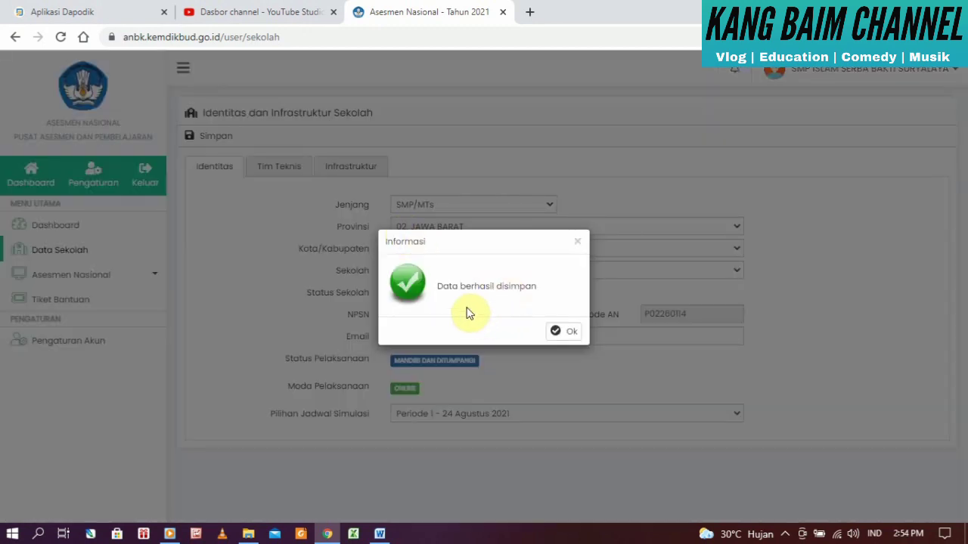
left_click(558, 333)
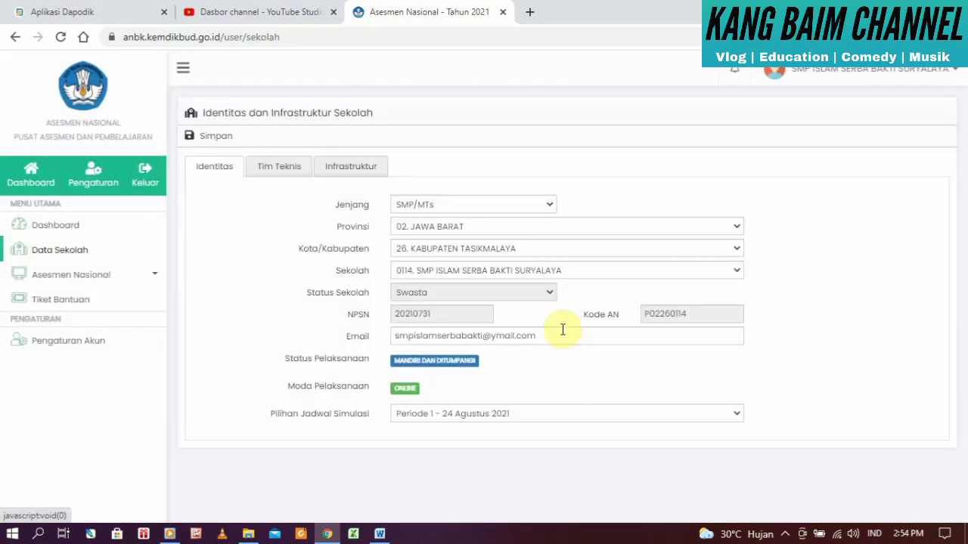
Step: Check the school's Tim Teknis and Infrastruktur data, then return to its Identitas details
left_click(278, 167)
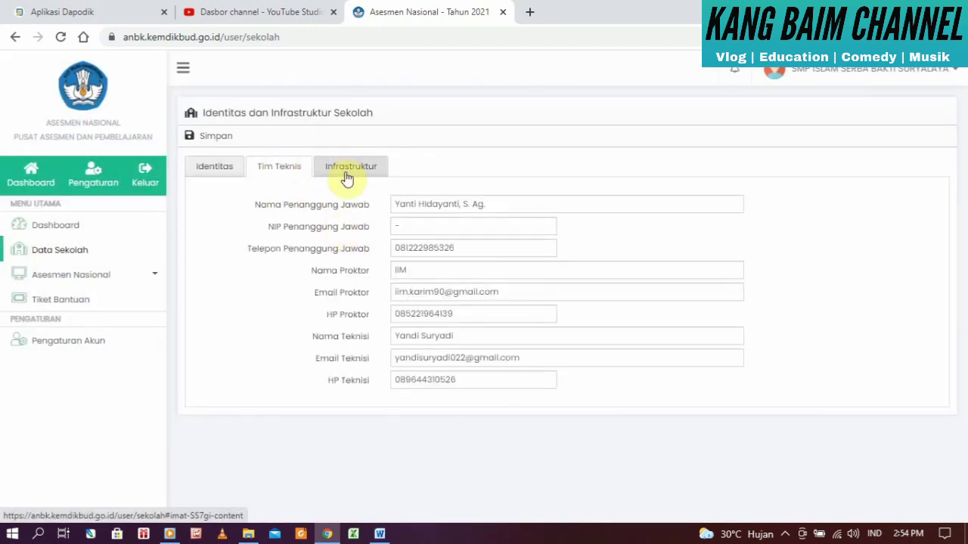
left_click(346, 174)
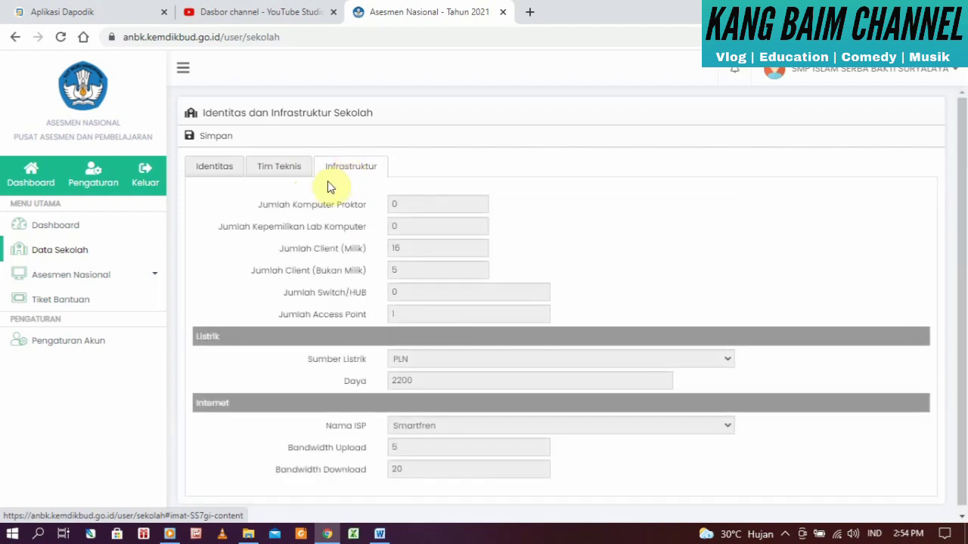
left_click(279, 168)
left_click(220, 167)
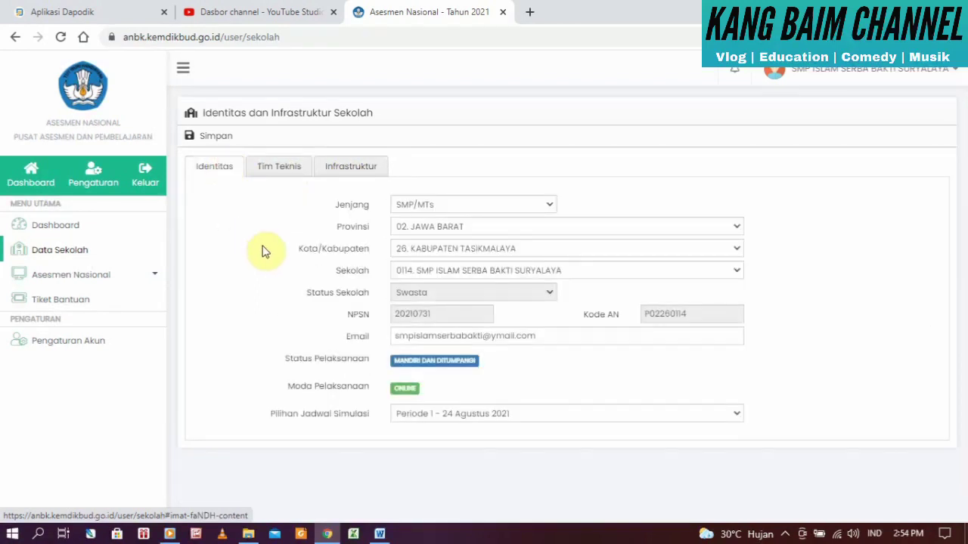
Step: Return to the dashboard and log out of the school account
left_click(83, 229)
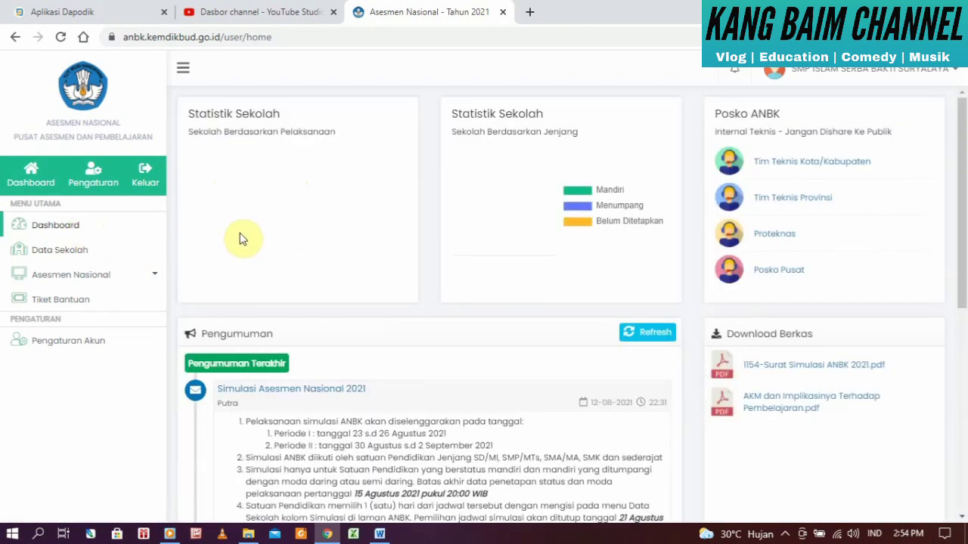
left_click(905, 74)
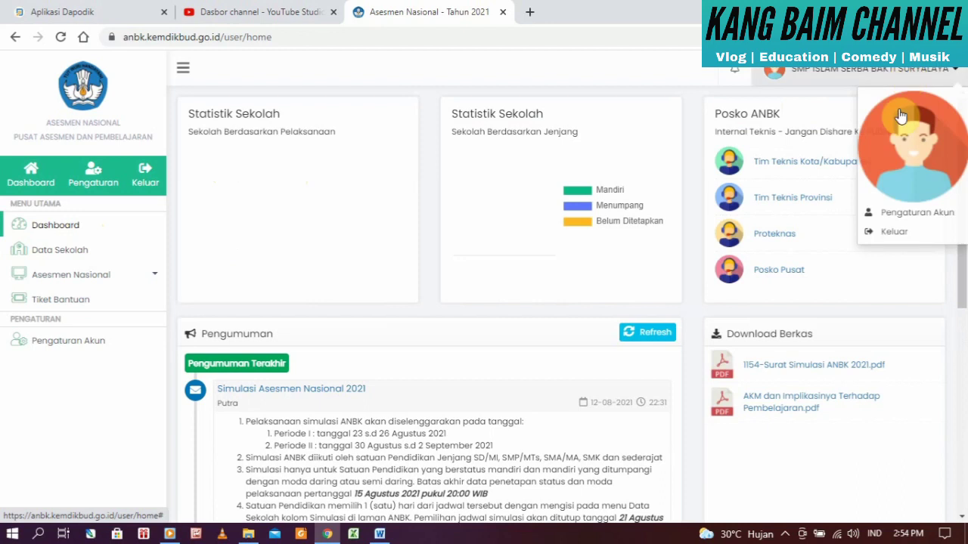
left_click(892, 235)
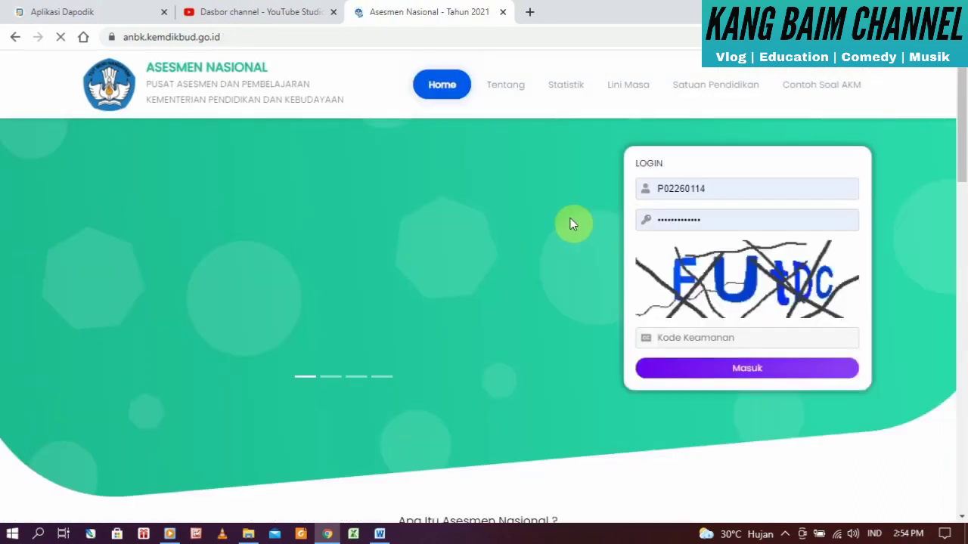
Step: Log back in with the captcha security code and reopen Data Sekolah to check the saved simulation schedule
left_click(674, 340)
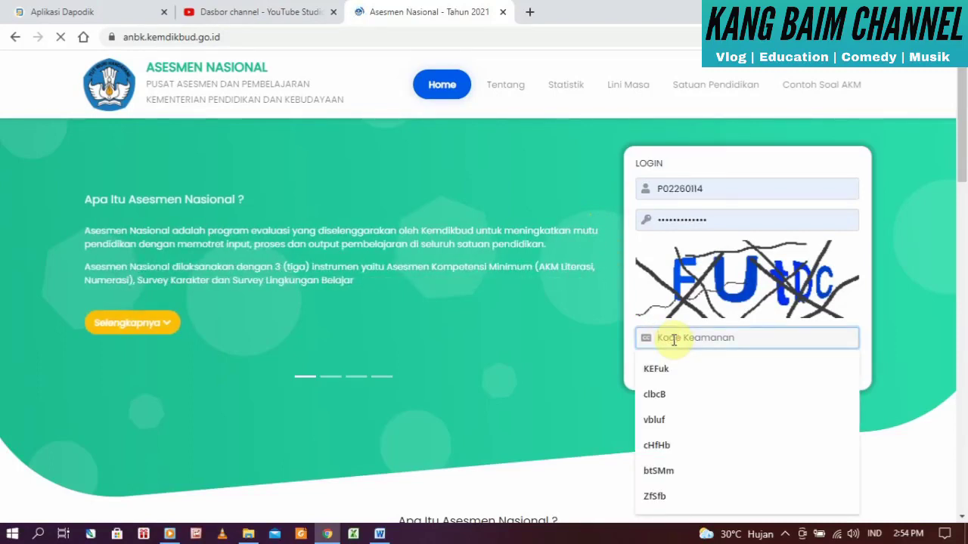
type("FU")
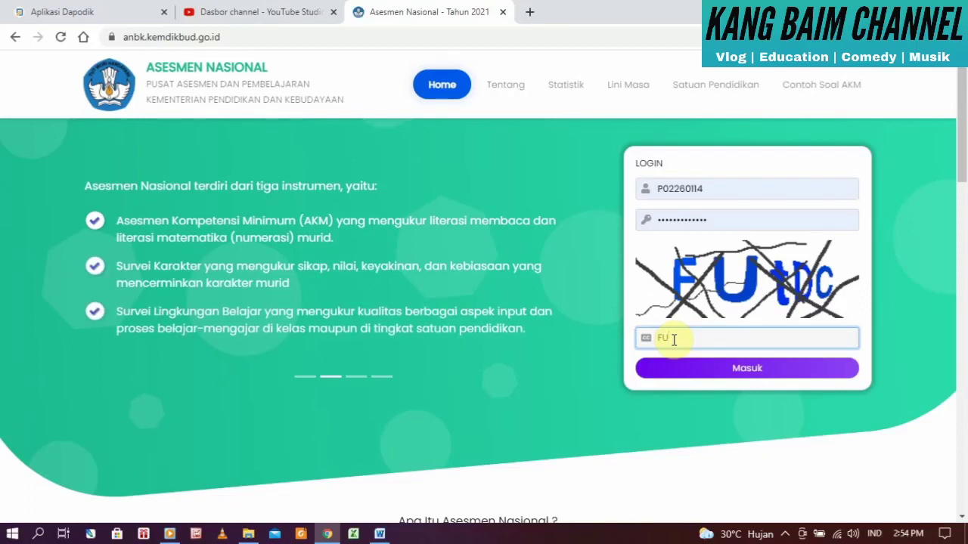
type("t")
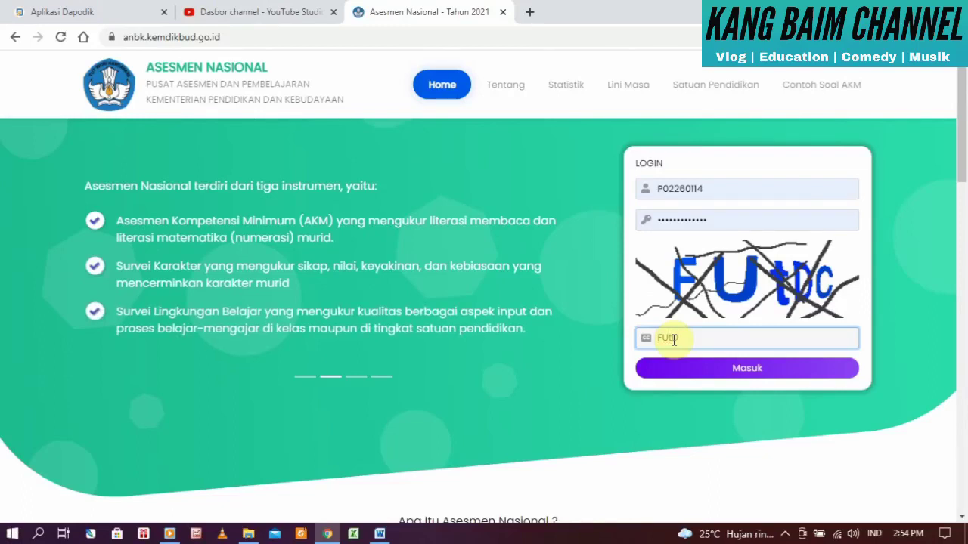
type("DC")
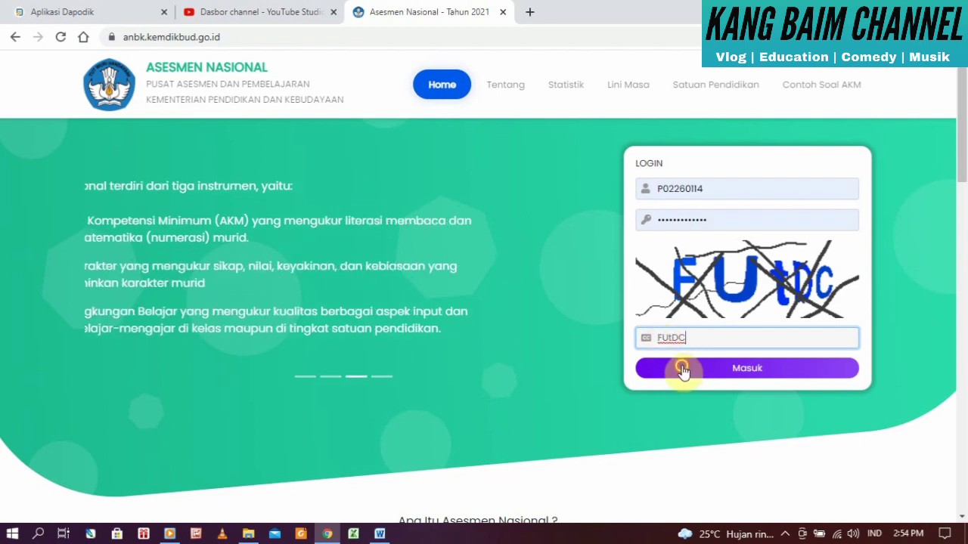
left_click(683, 368)
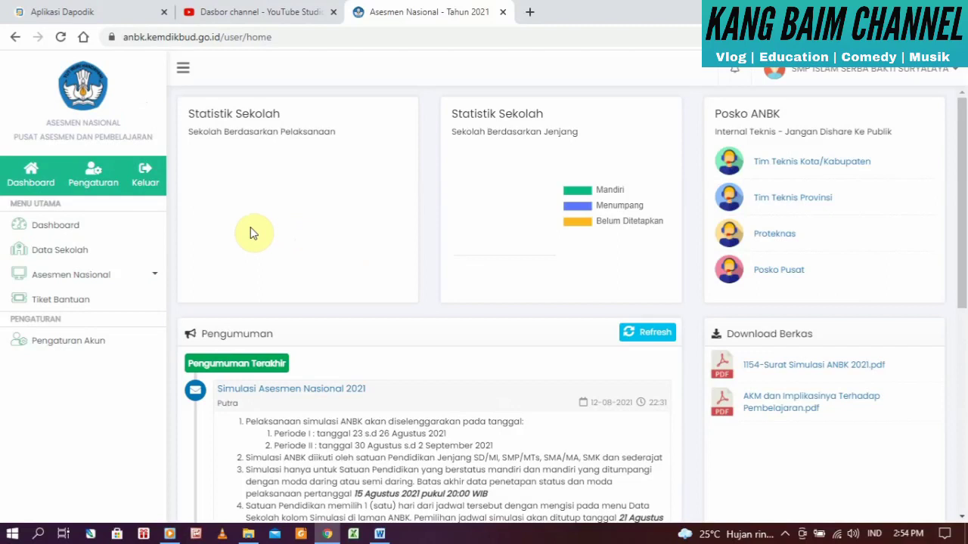
left_click(95, 249)
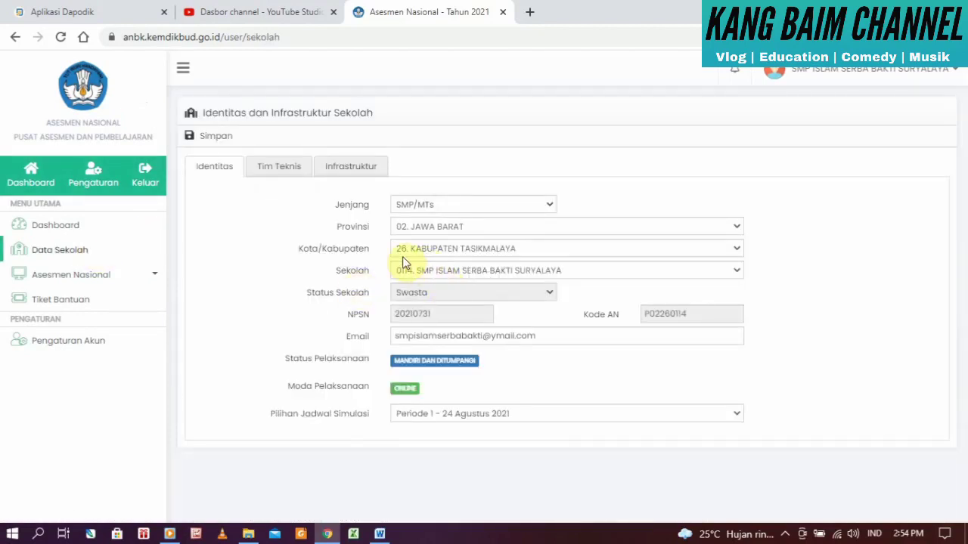